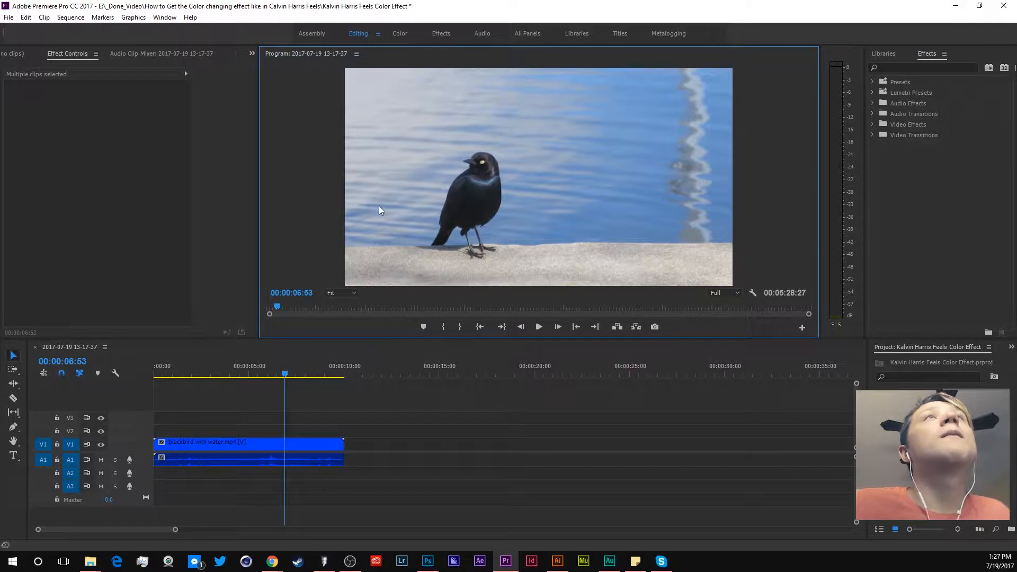
pyautogui.hotkey('alt', 'Tab')
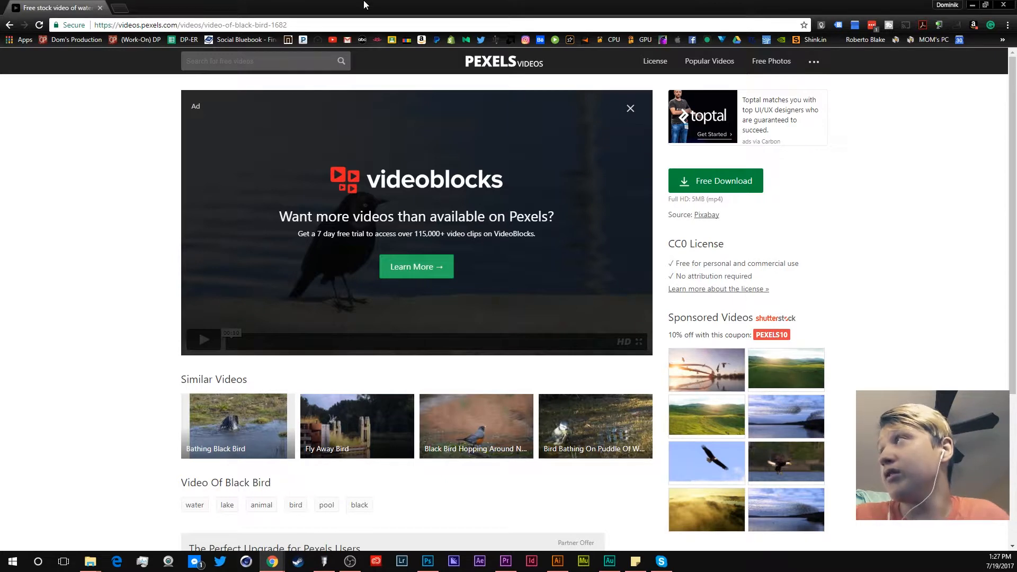
pyautogui.hotkey('alt', 'Tab')
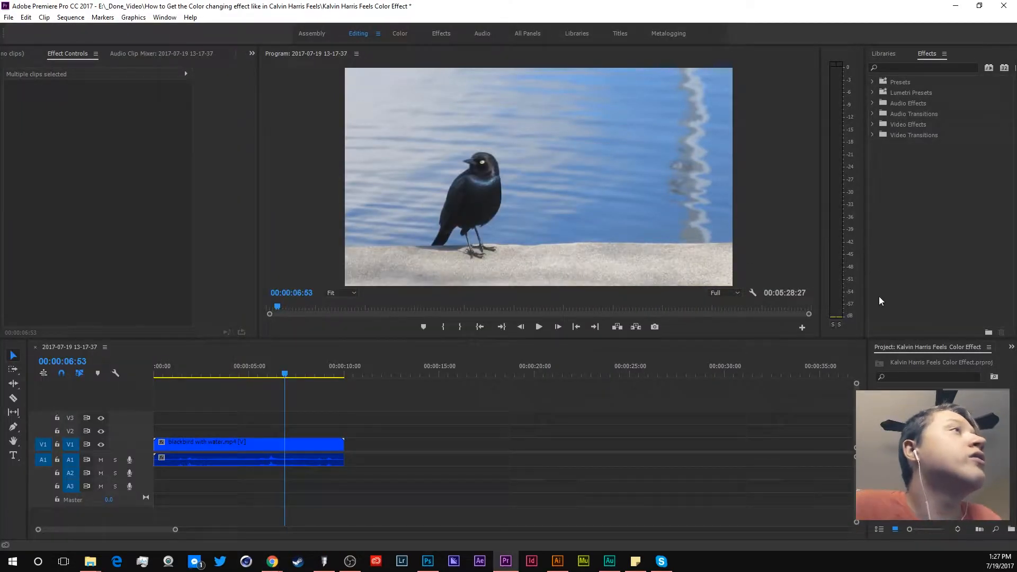
# Step: Find the Color Balance (HLS) effect by searching "Color Bala" and apply it to the blackbird clip on V1
pyautogui.click(901, 65)
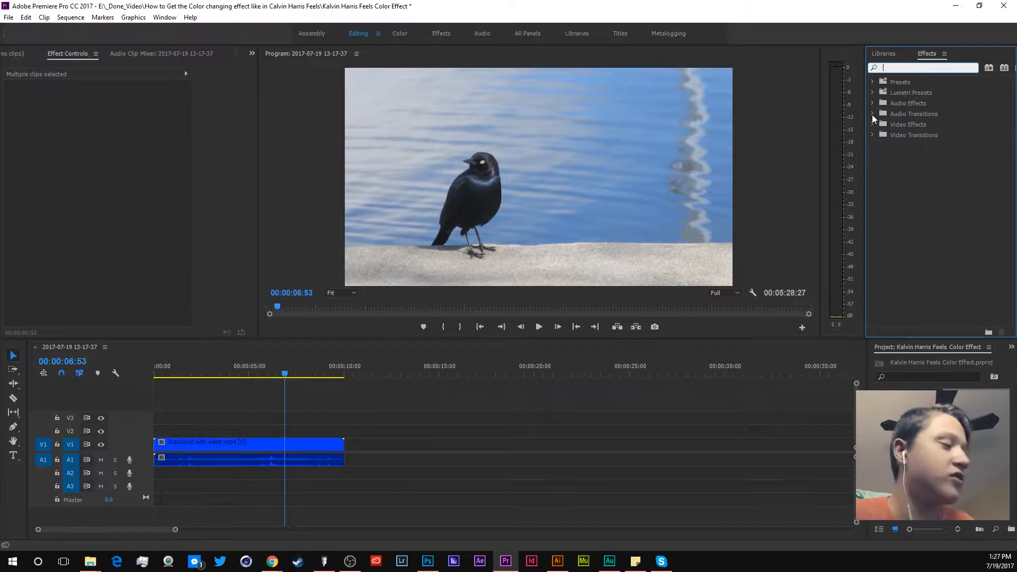
pyautogui.write('Co')
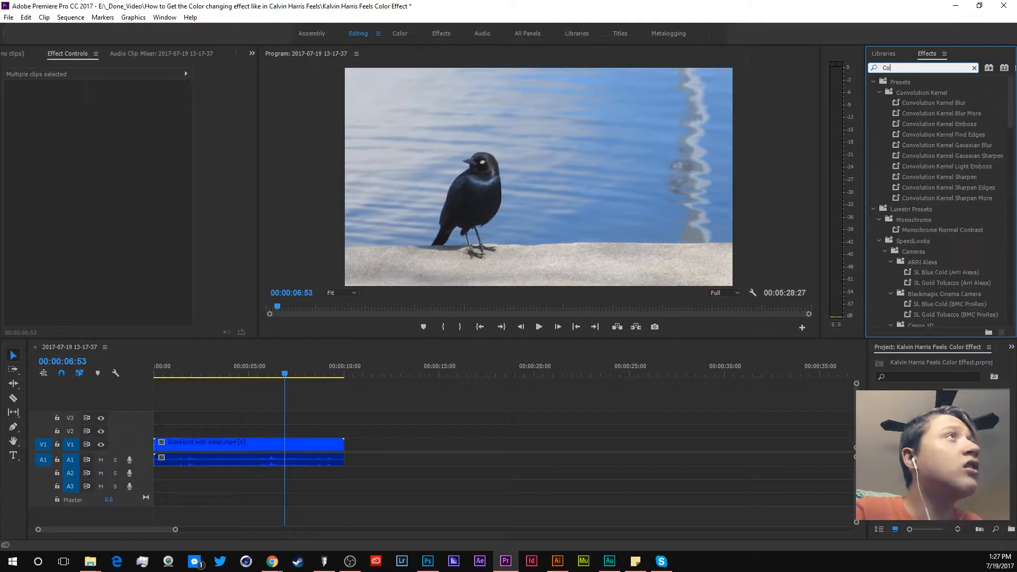
pyautogui.write('lor Bala')
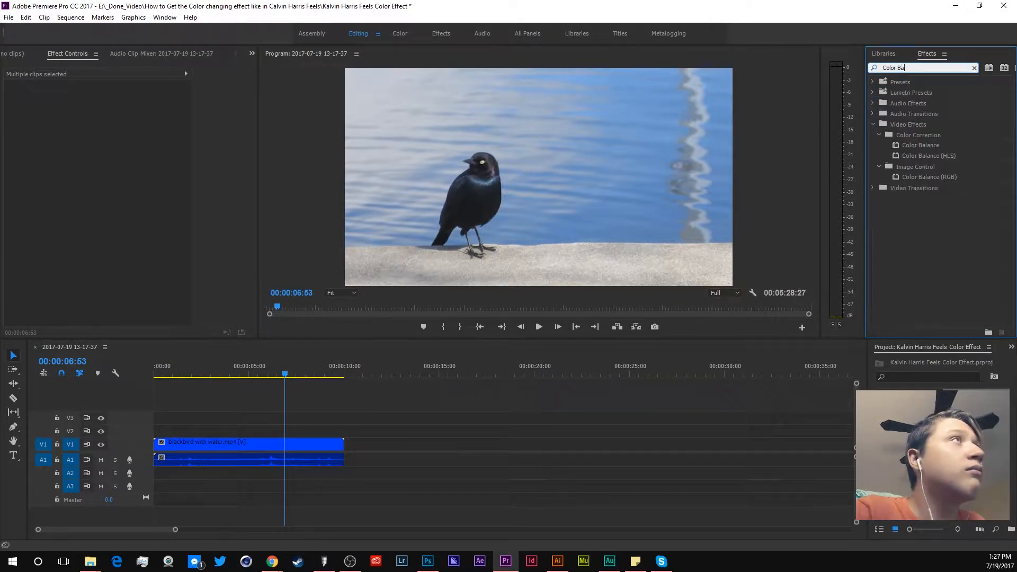
pyautogui.click(933, 157)
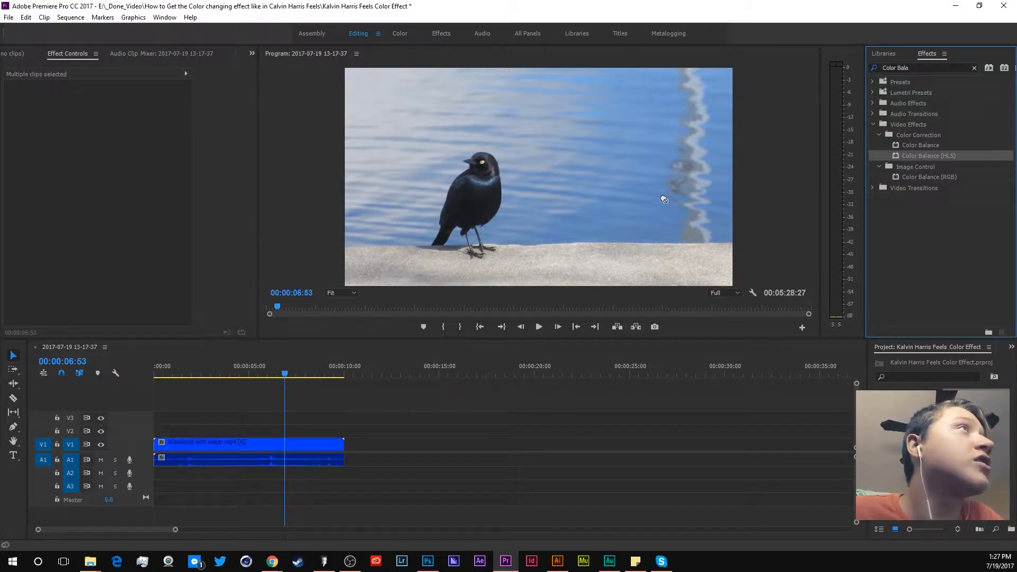
pyautogui.moveTo(664, 200); pyautogui.dragTo(297, 444)
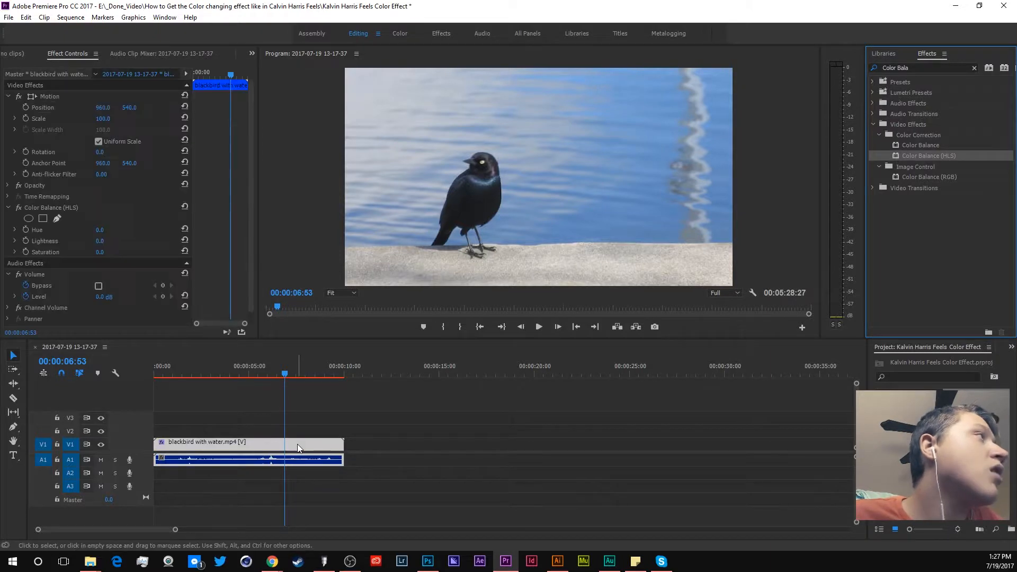
# Step: Return the playhead to the sequence start, then unlink the blackbird clip's audio from its video and delete the audio
pyautogui.click(243, 365)
pyautogui.moveTo(235, 367); pyautogui.dragTo(182, 364)
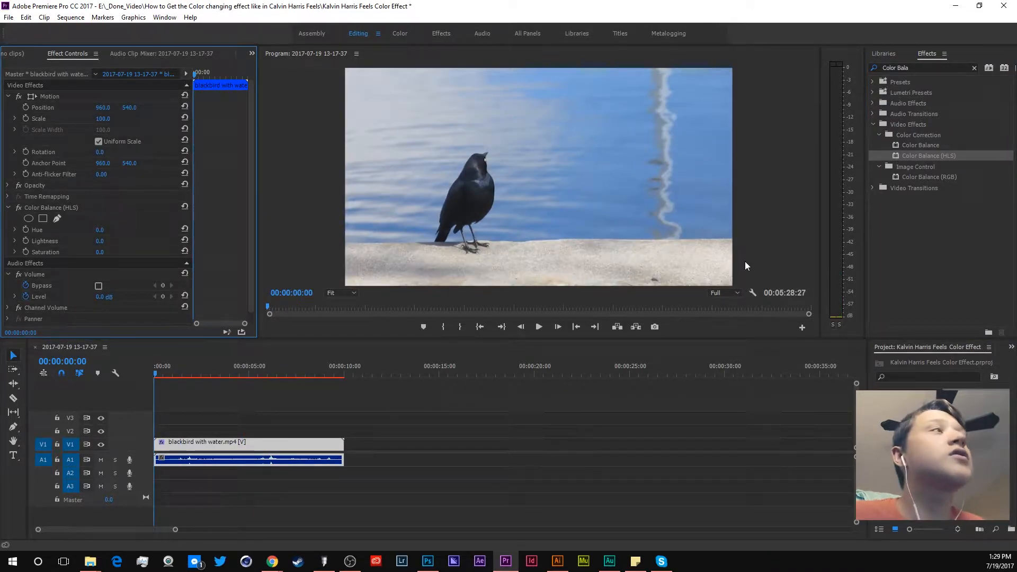
pyautogui.rightClick(254, 443)
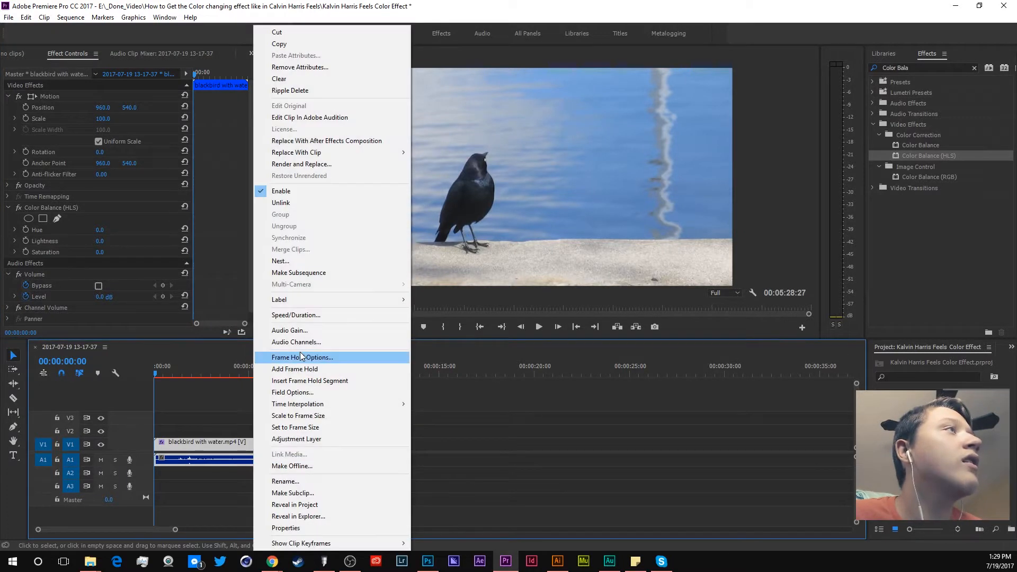
pyautogui.click(280, 202)
pyautogui.click(308, 460)
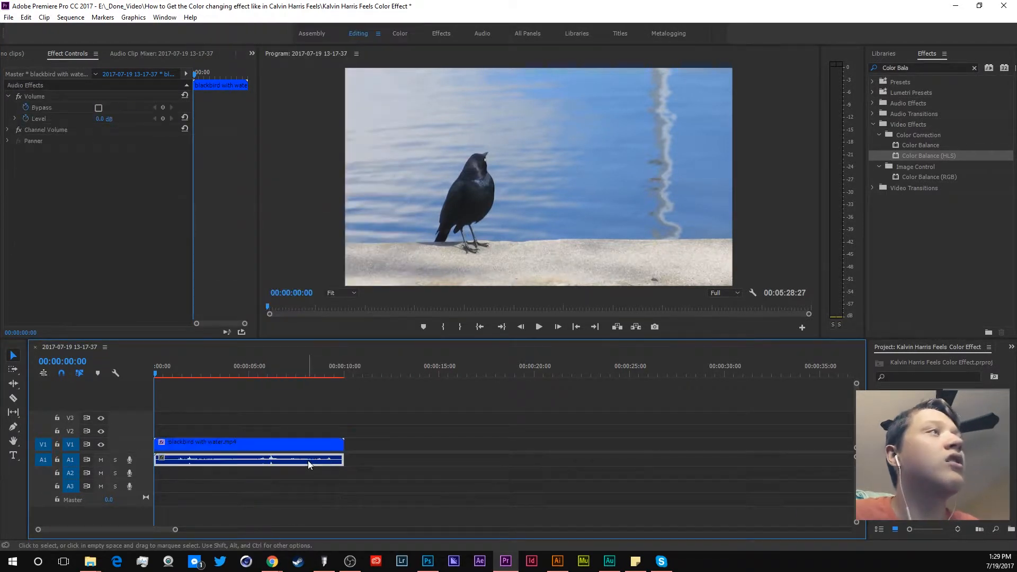
pyautogui.press('Delete')
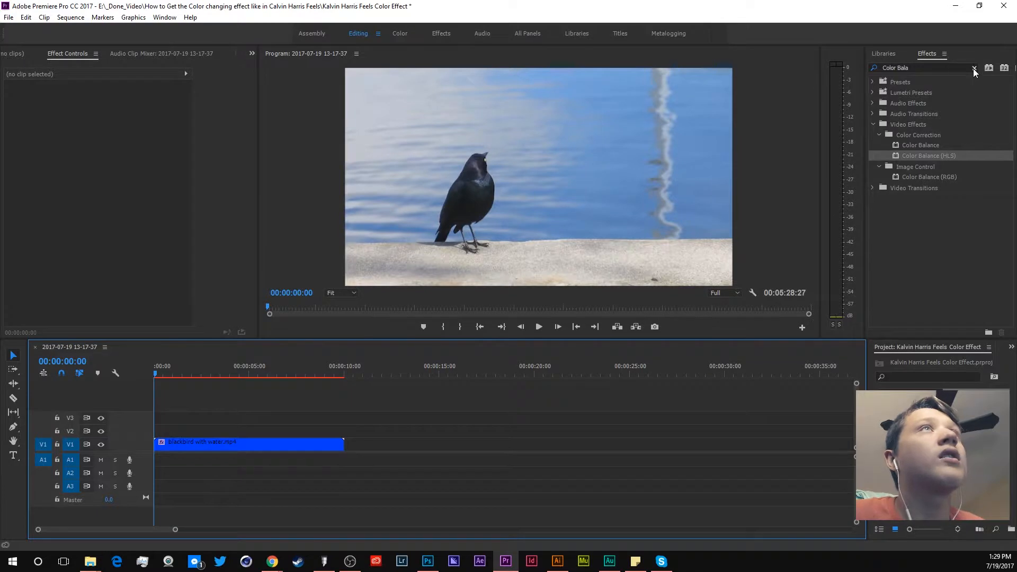
# Step: Replace the effects search with "color key"
pyautogui.click(973, 68)
pyautogui.click(894, 69)
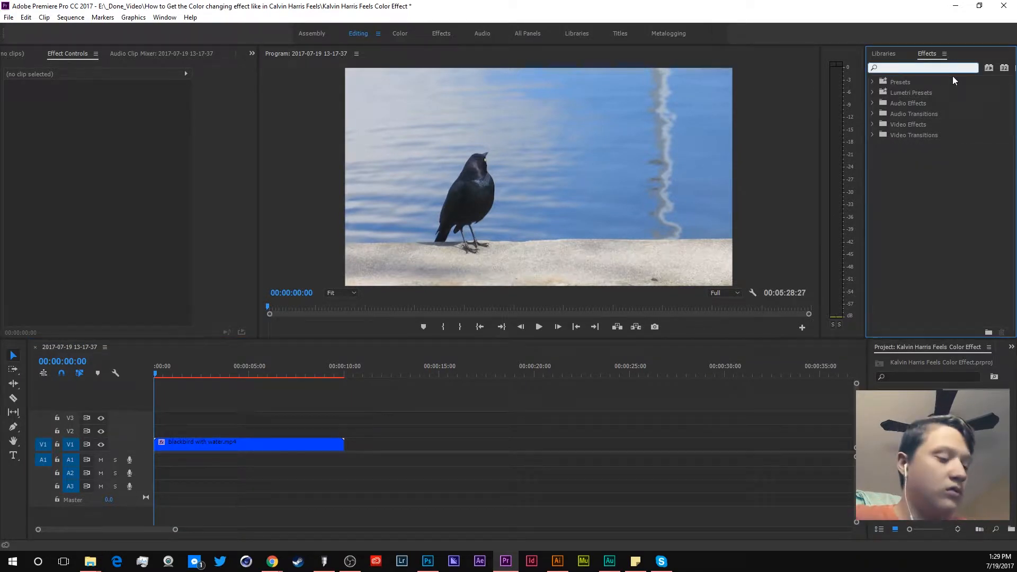
pyautogui.write('colo')
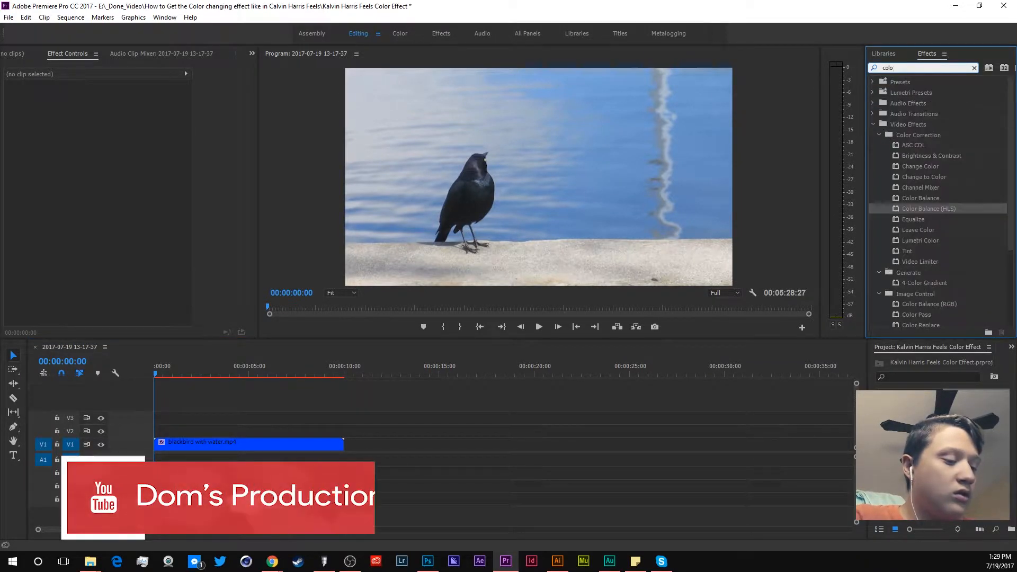
pyautogui.write('r key')
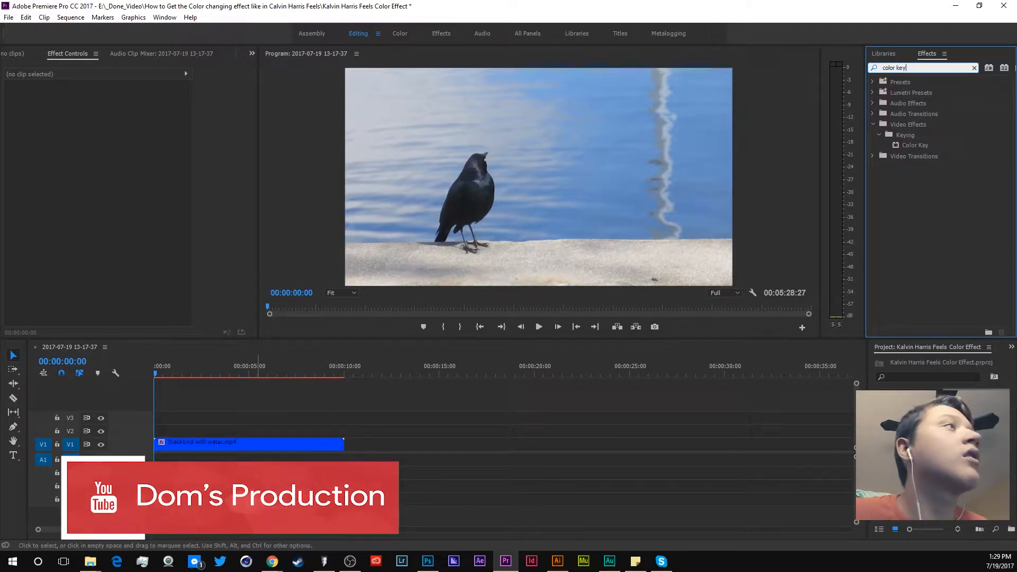
# Step: Duplicate the blackbird clip onto track V2, aligned directly above the original on V1
pyautogui.click(249, 447)
pyautogui.press('End')
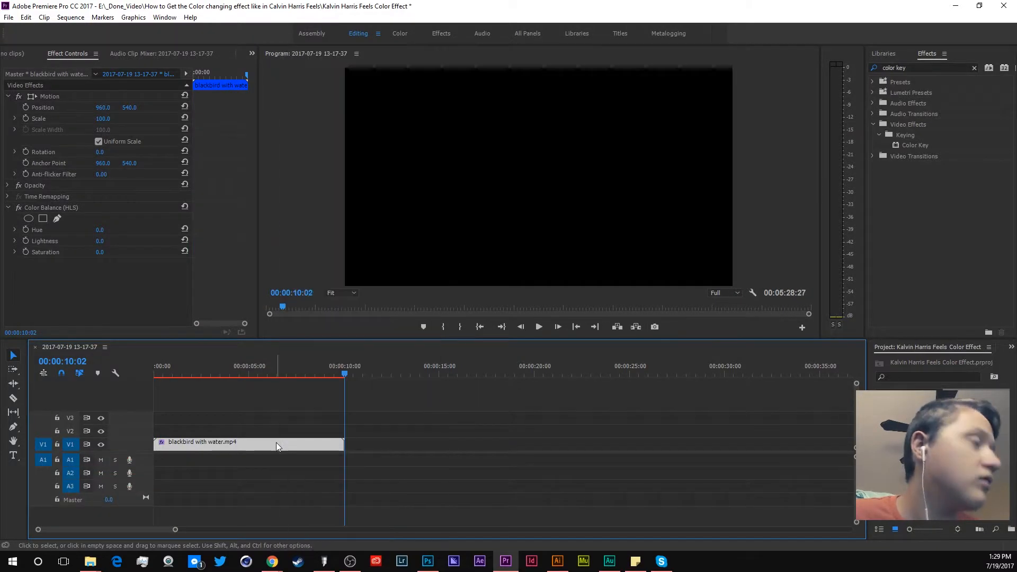
pyautogui.moveTo(265, 444); pyautogui.dragTo(217, 433)
pyautogui.click(209, 398)
pyautogui.click(220, 432)
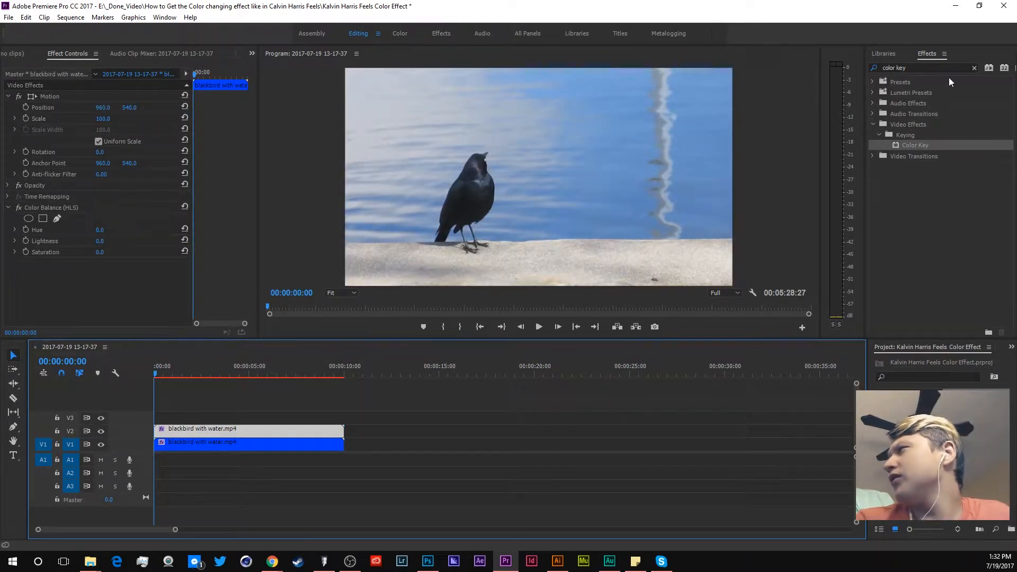
# Step: Apply the Color Key effect to the V2 clip and sample the bird's dark body as the key color
pyautogui.click(916, 144)
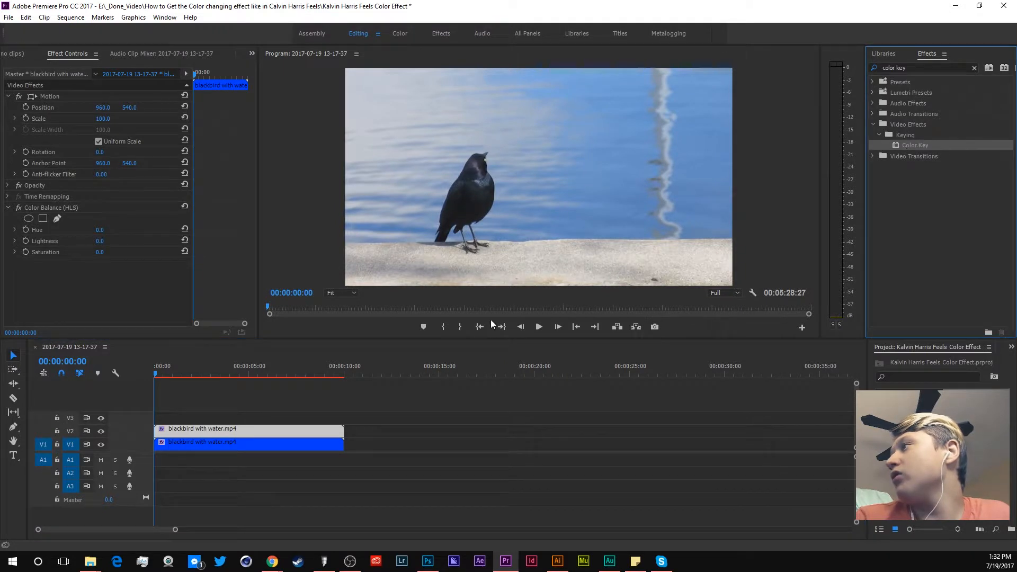
pyautogui.moveTo(491, 320); pyautogui.dragTo(180, 435)
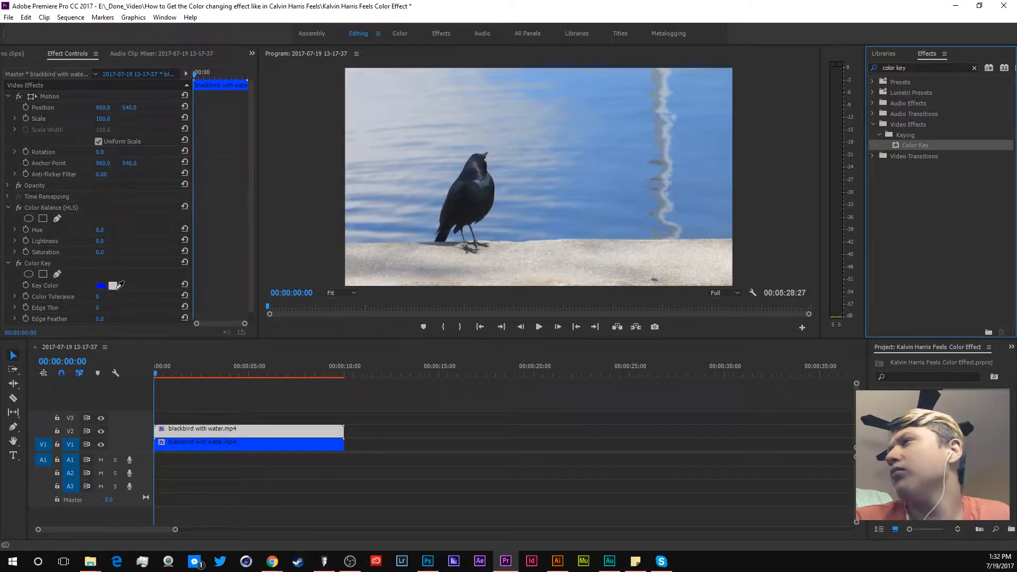
pyautogui.click(117, 285)
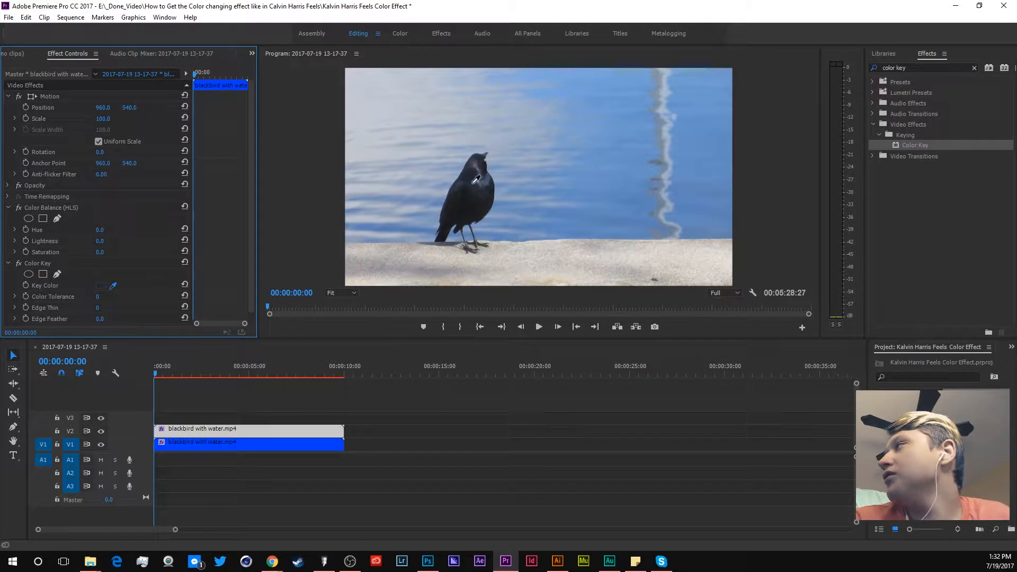
pyautogui.click(473, 187)
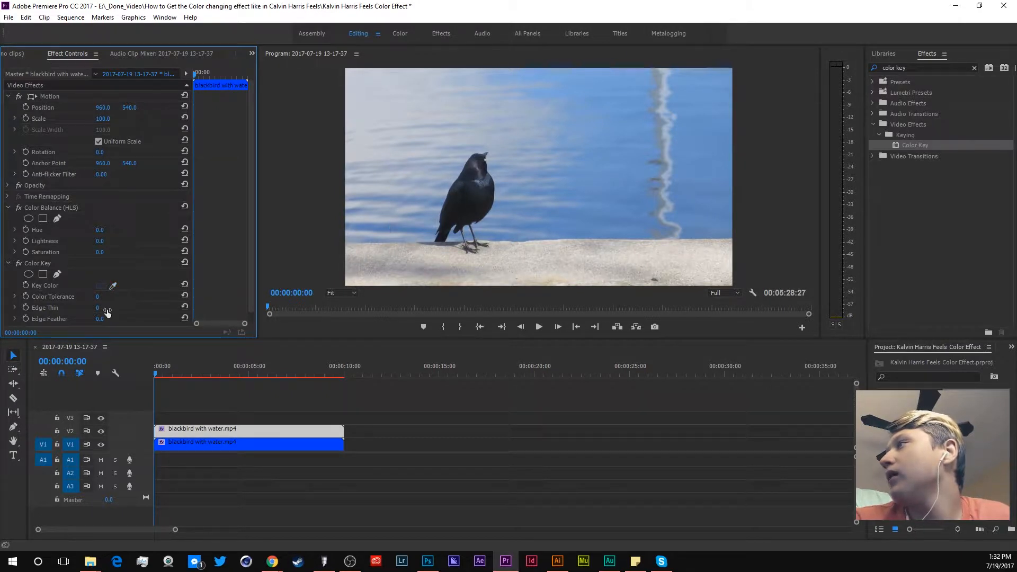
# Step: Hide track V1 and set the V2 clip's Color Key tolerance to 90
pyautogui.click(101, 444)
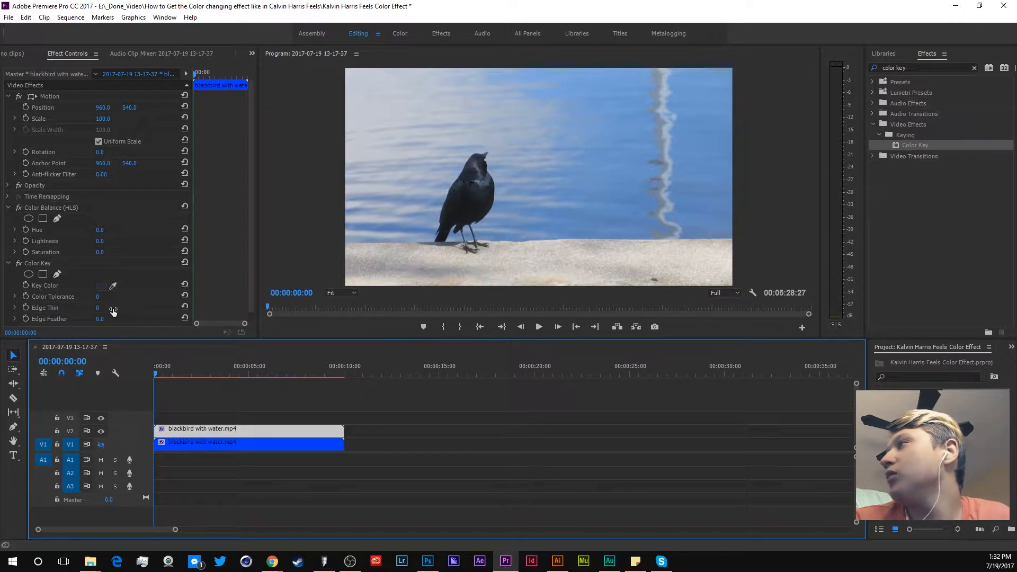
pyautogui.moveTo(98, 297); pyautogui.dragTo(184, 70)
pyautogui.moveTo(116, 297); pyautogui.dragTo(156, 296)
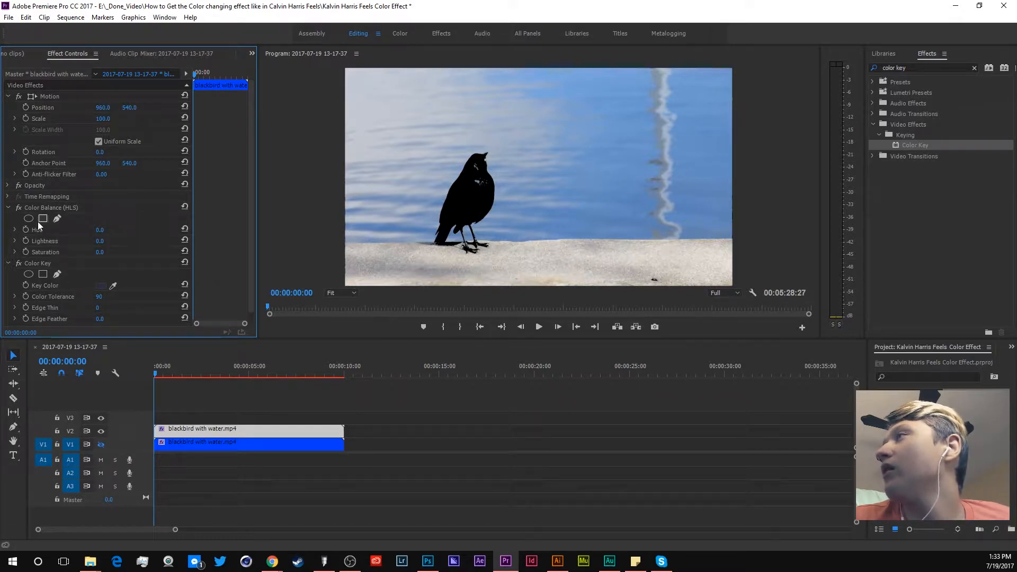
# Step: Animate the V2 clip's Color Balance (HLS) hue with a keyframe at the start and one of 1x0.0° at 00:00:09:56
pyautogui.moveTo(40, 230); pyautogui.dragTo(123, 343)
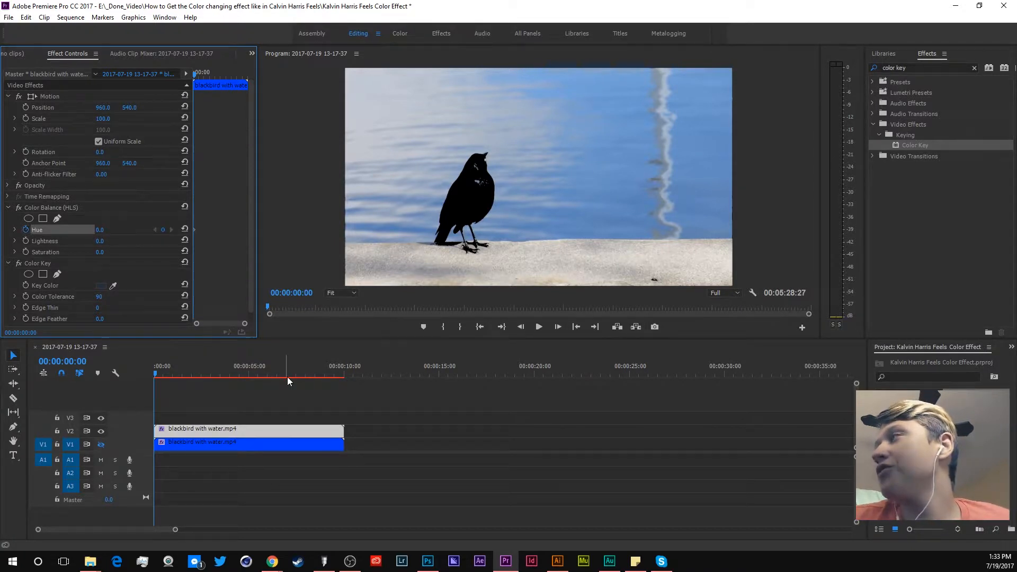
pyautogui.click(344, 366)
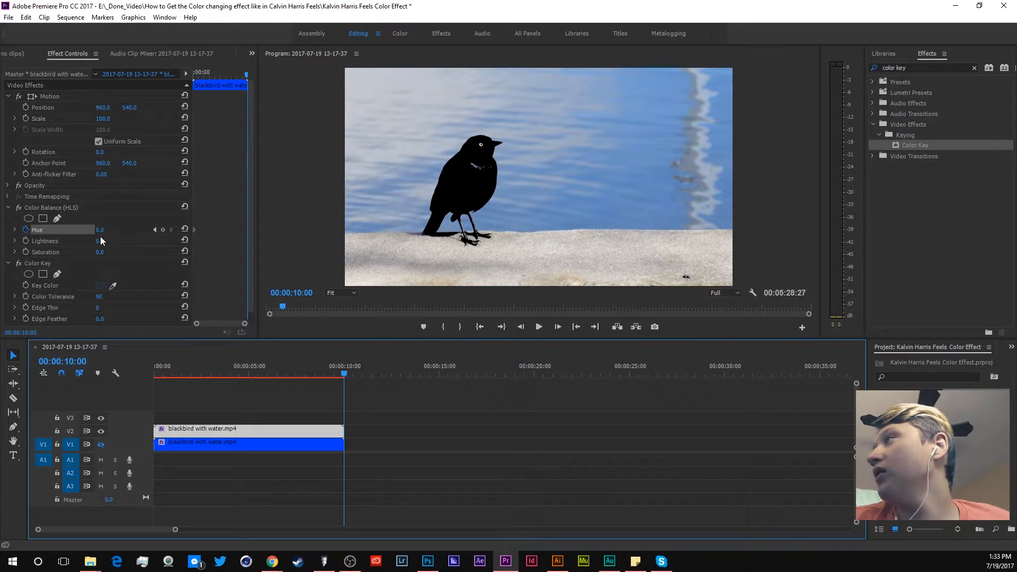
pyautogui.moveTo(343, 374); pyautogui.dragTo(340, 374)
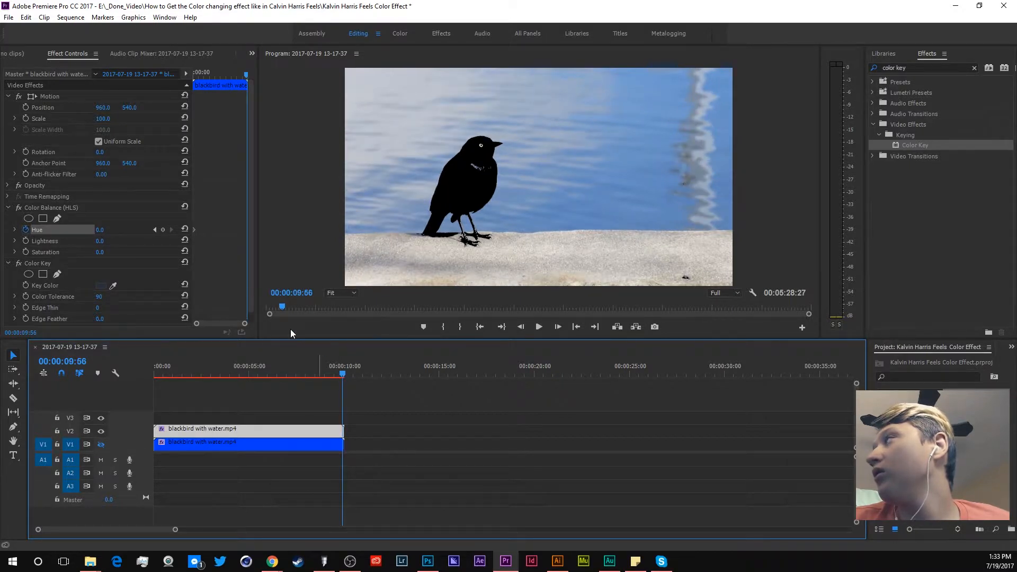
pyautogui.click(100, 230)
pyautogui.write('6')
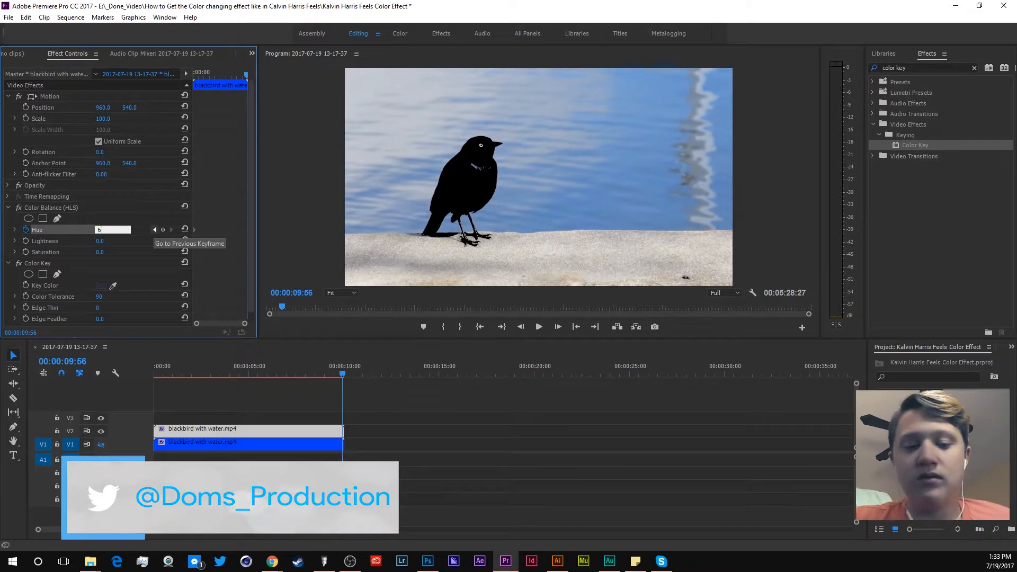
pyautogui.write('0')
pyautogui.press('Return')
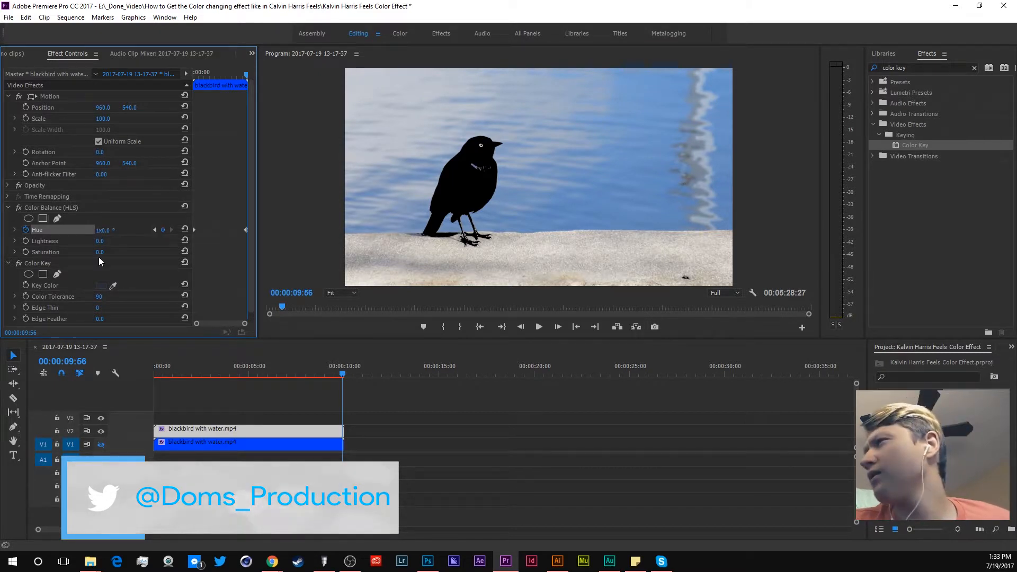
# Step: Make track V1 visible again and preview the color-changing effect from the sequence start
pyautogui.moveTo(309, 371); pyautogui.dragTo(129, 382)
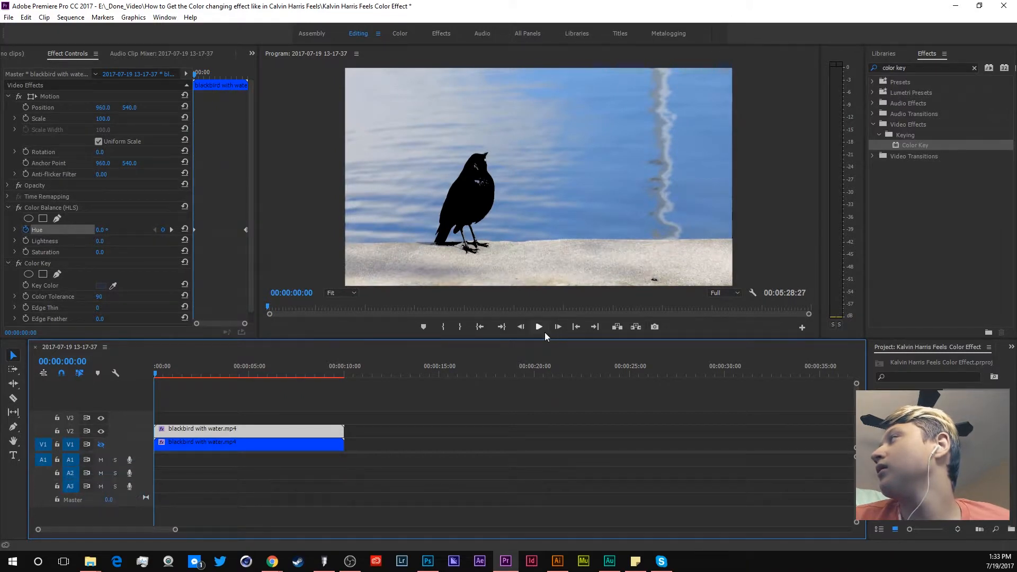
pyautogui.click(104, 446)
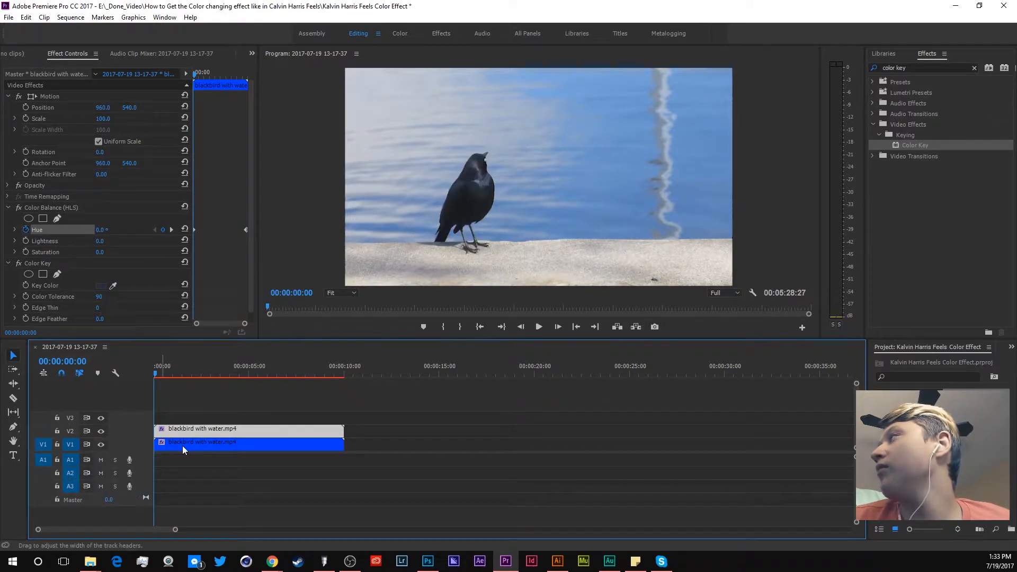
pyautogui.click(541, 326)
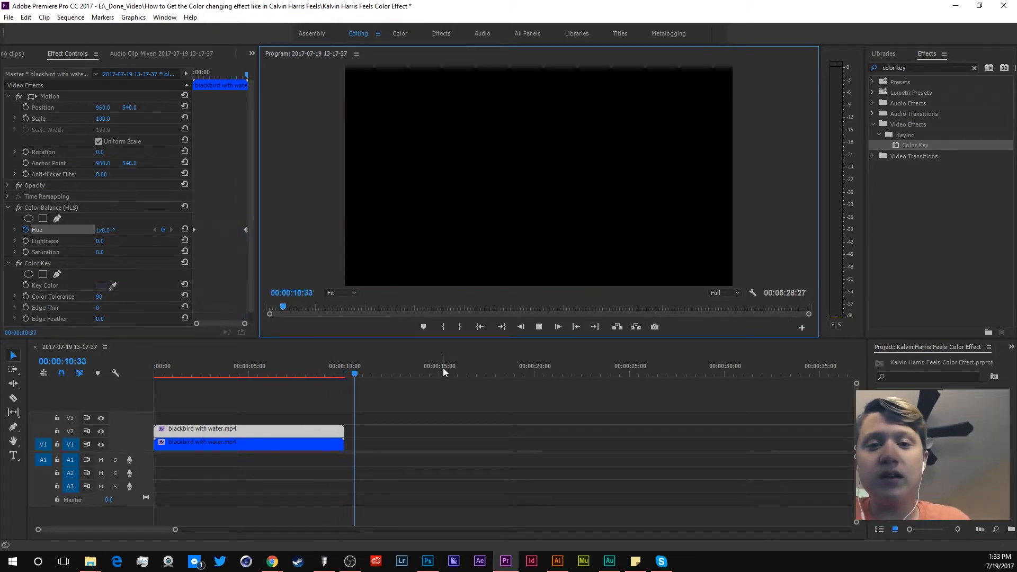
pyautogui.press('space')
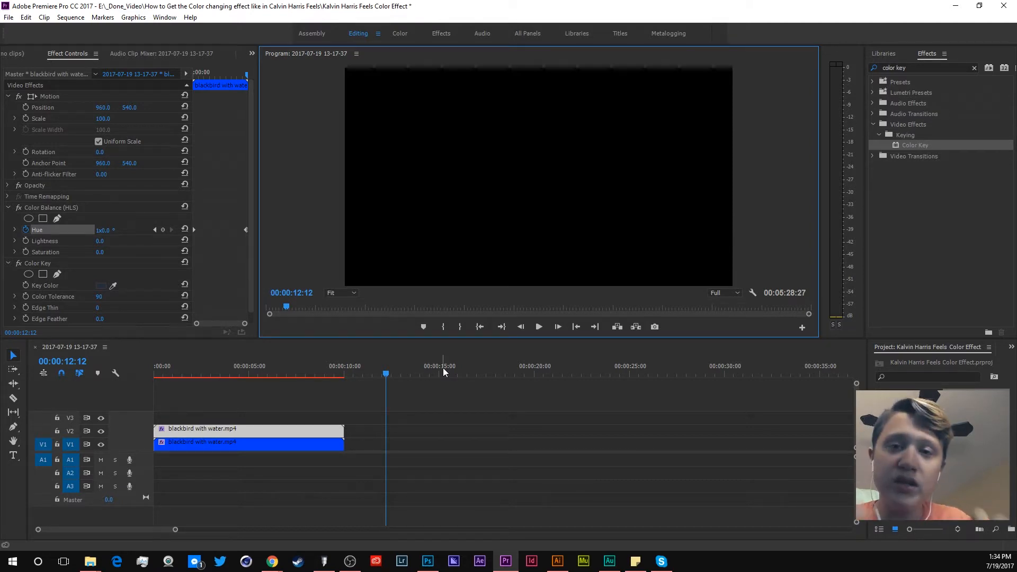
# Step: Disable opacity keyframing on the V2 clip, lower its opacity to 17%, and preview from the sequence start
pyautogui.click(288, 375)
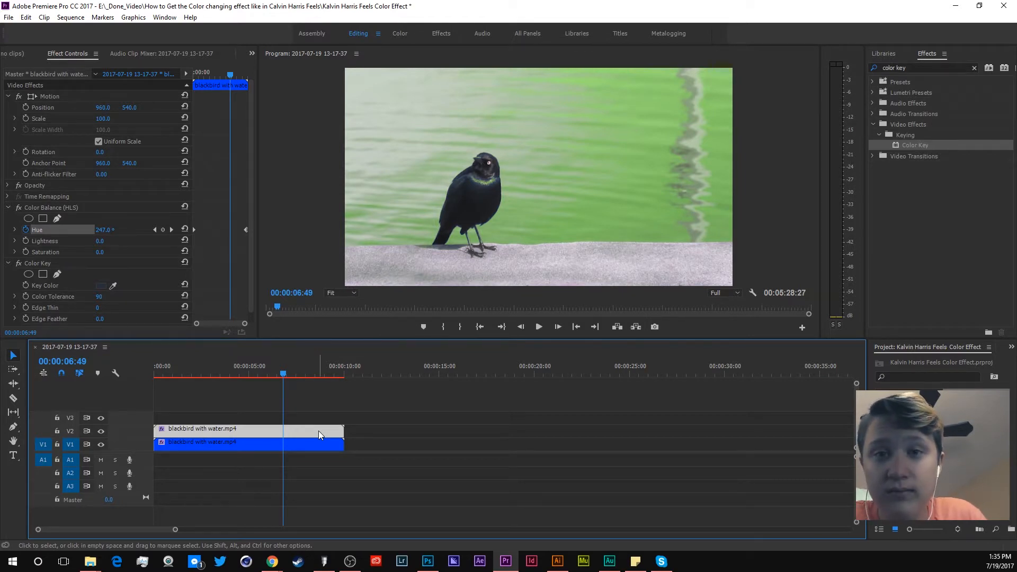
pyautogui.click(106, 231)
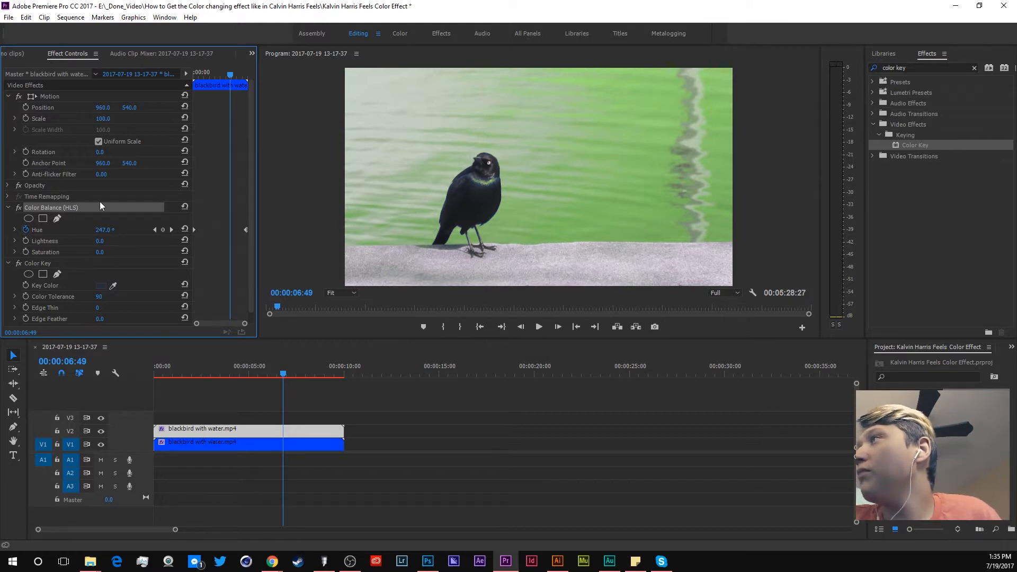
pyautogui.click(8, 186)
pyautogui.click(57, 189)
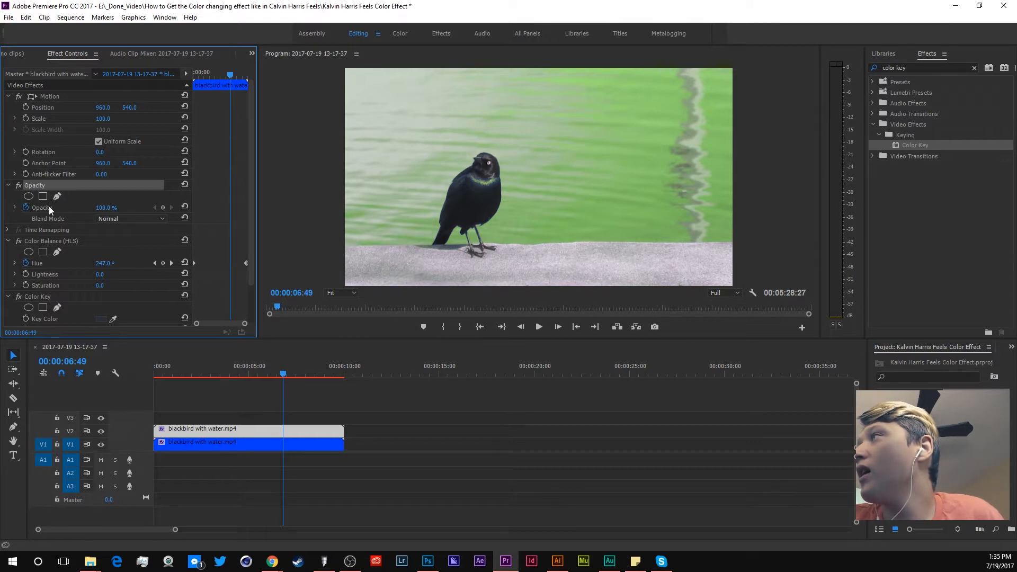
pyautogui.click(26, 207)
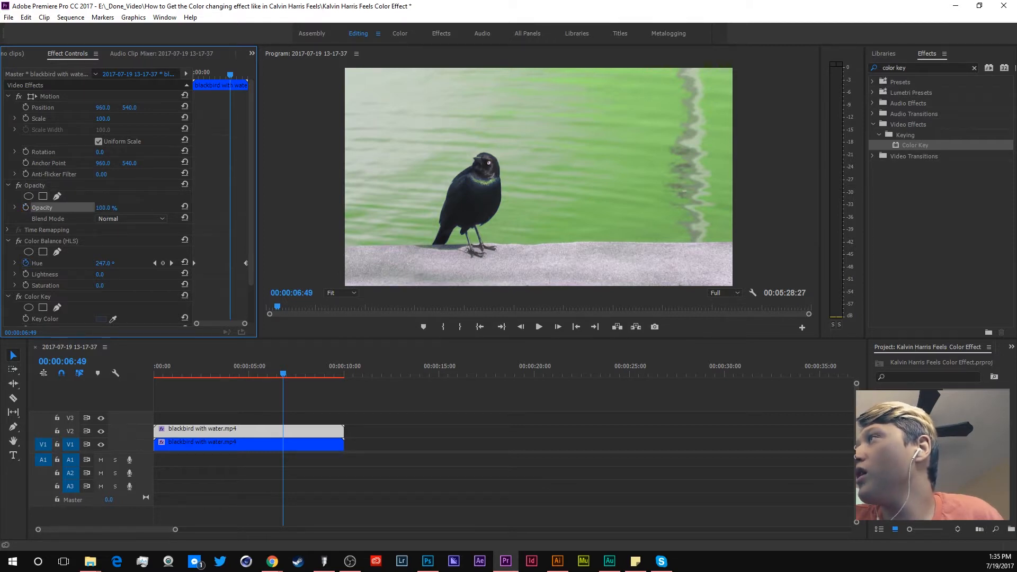
pyautogui.moveTo(104, 208)
pyautogui.mouseDown()
pyautogui.moveTo(50, 207)
pyautogui.moveTo(92, 207)
pyautogui.mouseUp()
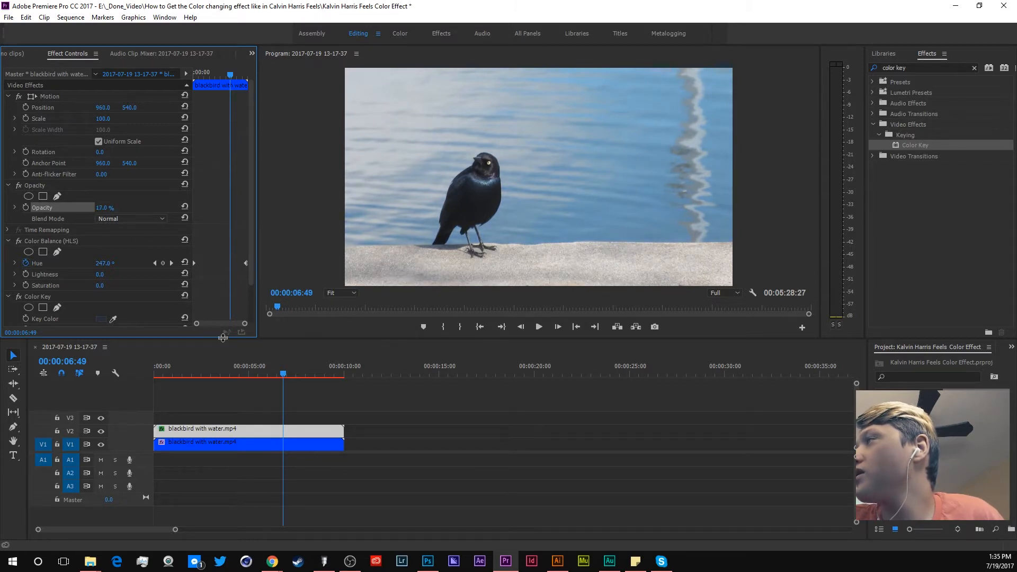
pyautogui.click(155, 371)
pyautogui.click(539, 326)
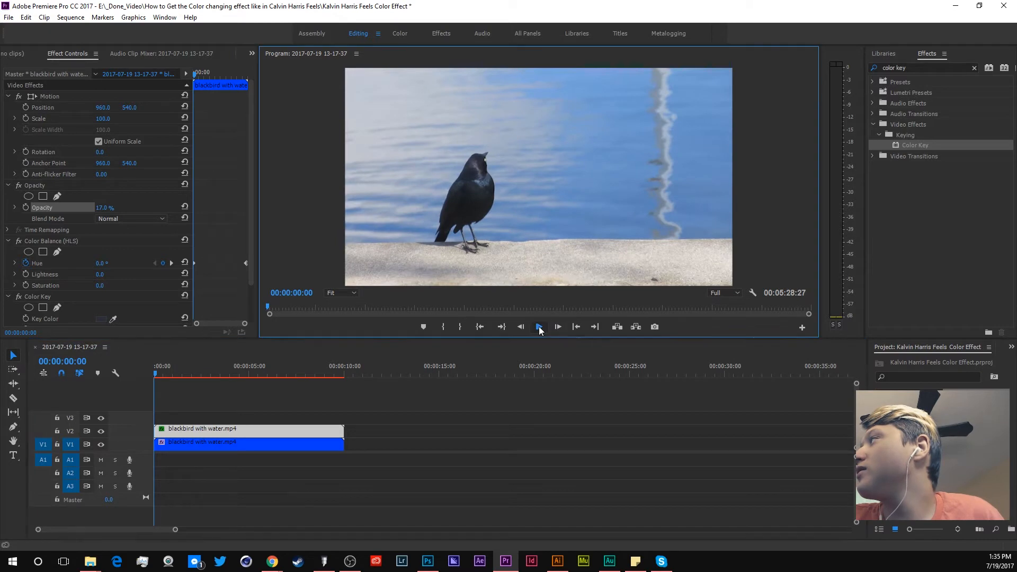